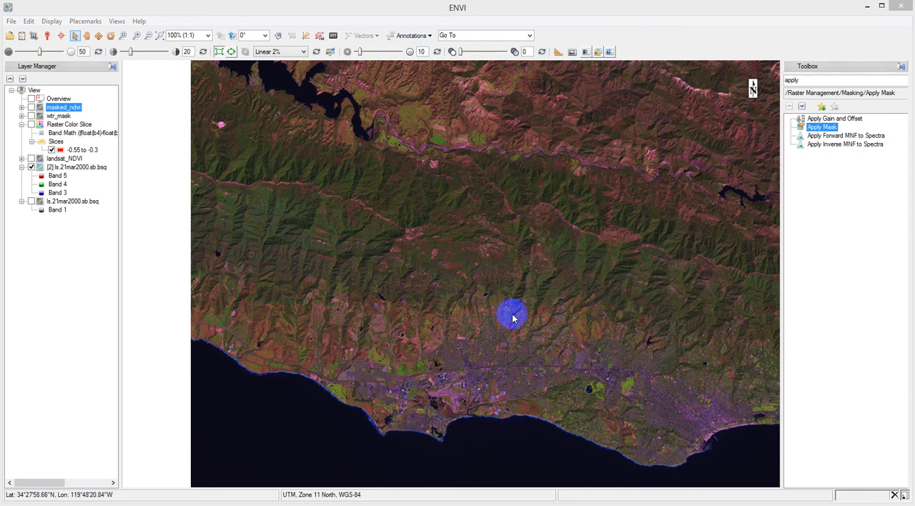
# Split the display into two vertical views and load the landsat_NDVI layer into the second, empty view.
pyautogui.click(118, 21)
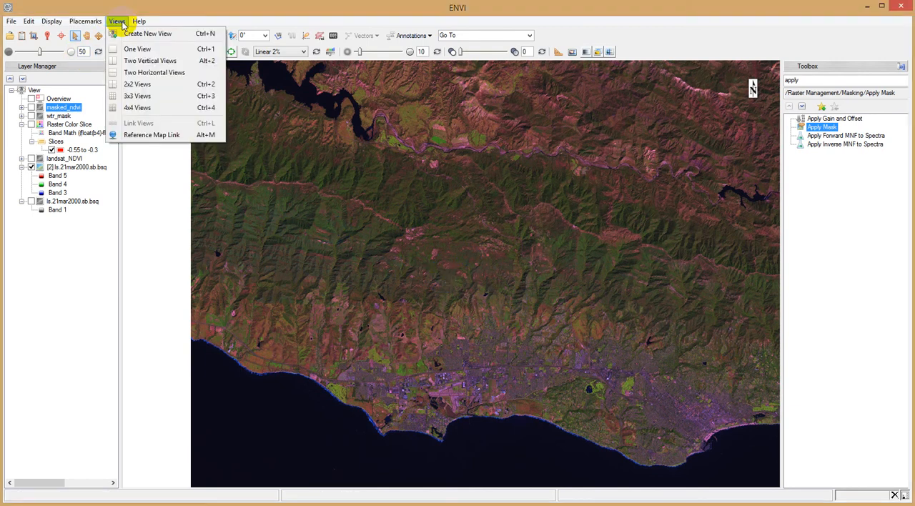
pyautogui.click(151, 61)
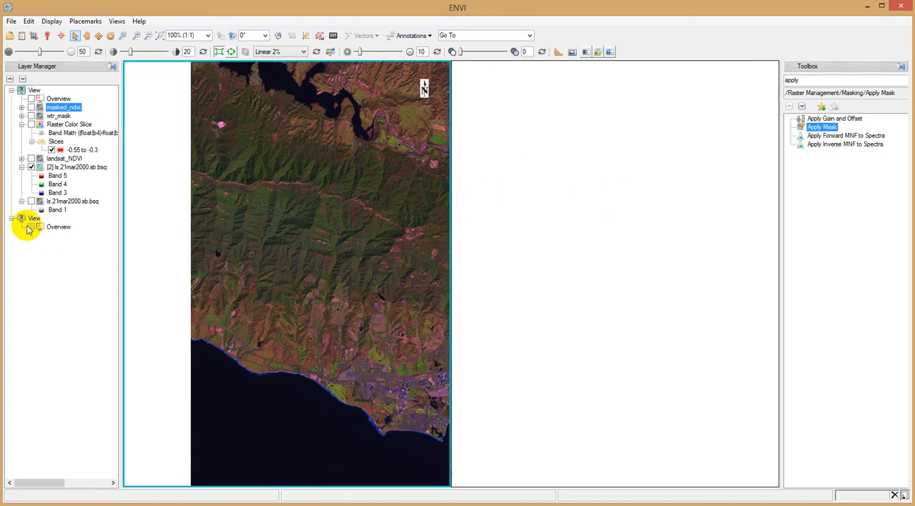
pyautogui.click(33, 218)
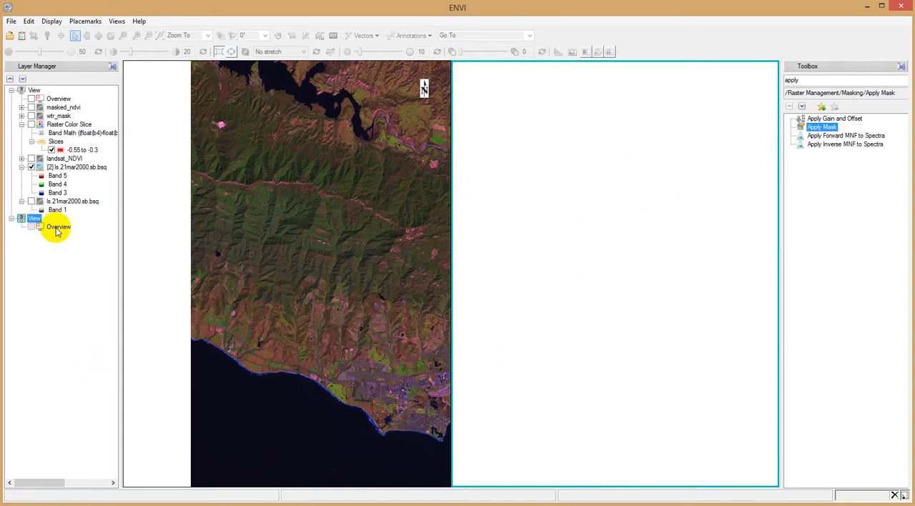
pyautogui.moveTo(74, 158); pyautogui.dragTo(33, 222)
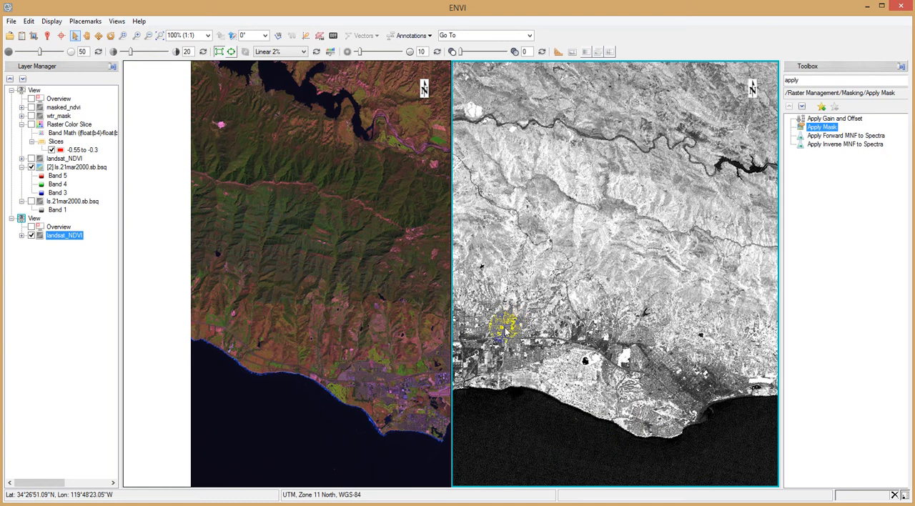
# Pan and zoom the colour Landsat image to check whether the NDVI view moves with it.
pyautogui.click(85, 34)
pyautogui.moveTo(410, 263); pyautogui.dragTo(340, 371)
pyautogui.moveTo(404, 308); pyautogui.dragTo(285, 261)
pyautogui.moveTo(312, 232); pyautogui.dragTo(331, 288)
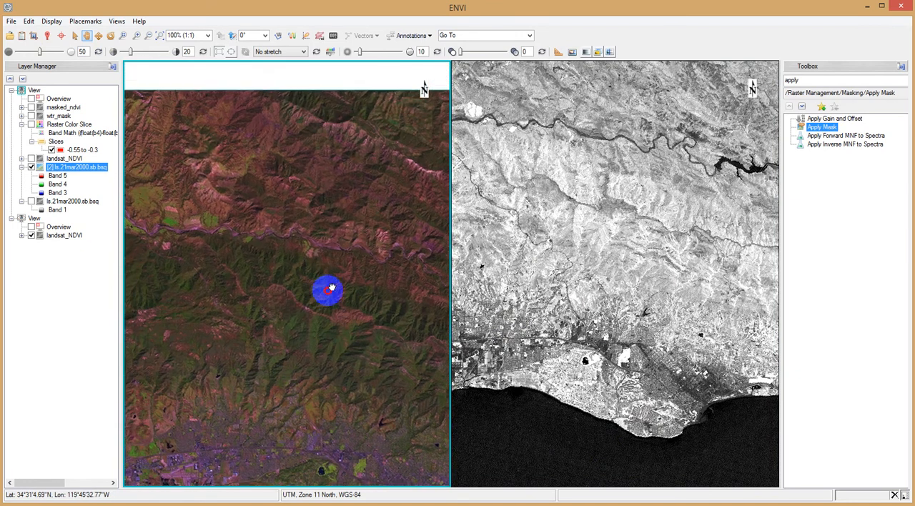
pyautogui.scroll(3, 320, 240)
pyautogui.scroll(-3, 320, 241)
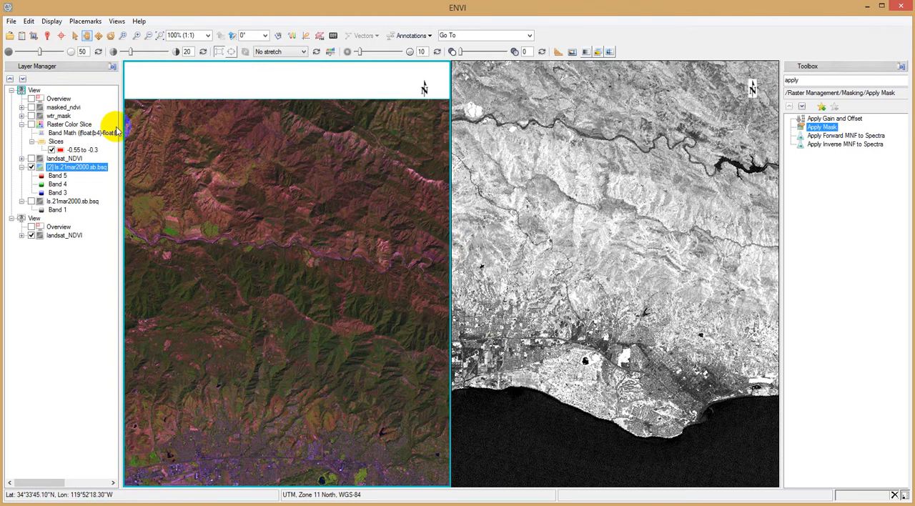
pyautogui.moveTo(208, 216); pyautogui.dragTo(226, 218)
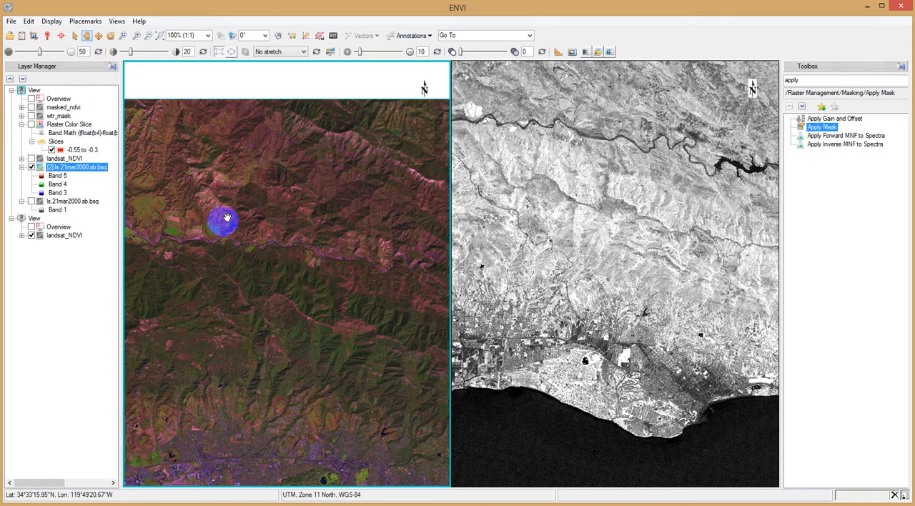
pyautogui.click(116, 21)
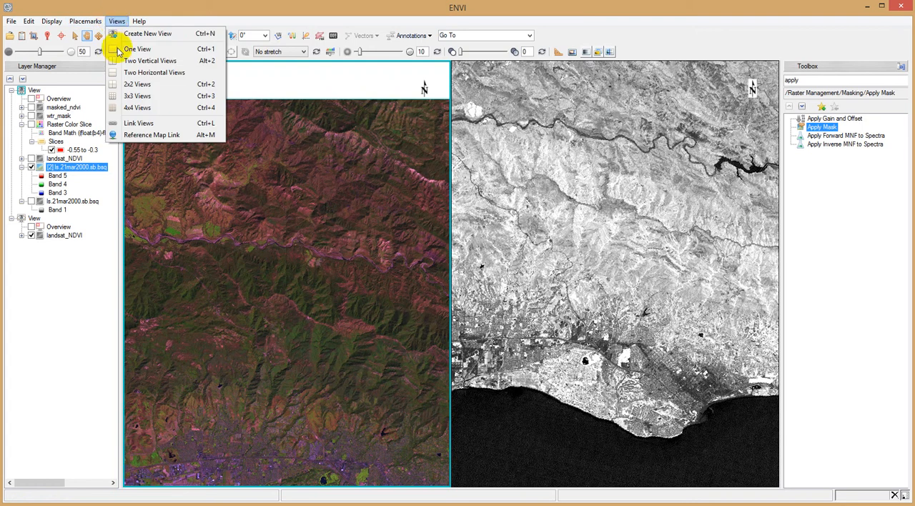
pyautogui.click(150, 134)
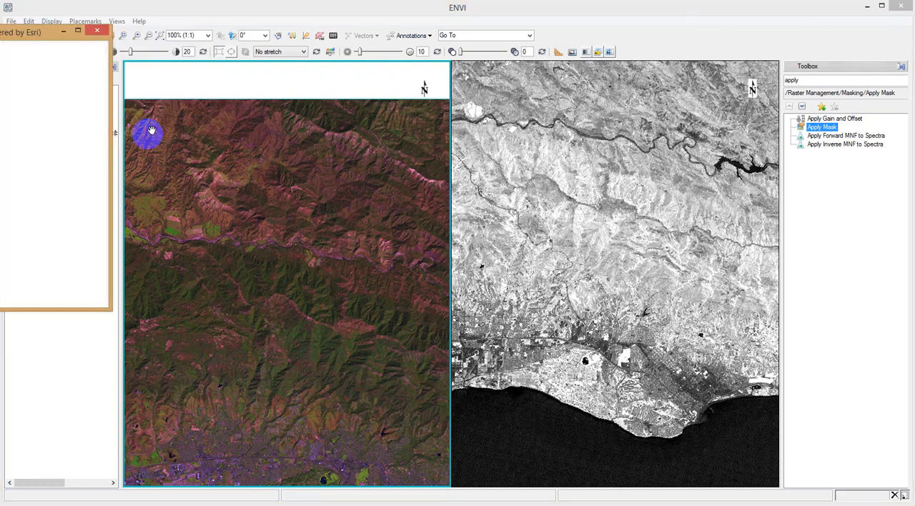
pyautogui.click(97, 30)
# Geo-link View 1 and View 2 so the colour image and the NDVI image move together.
pyautogui.click(117, 22)
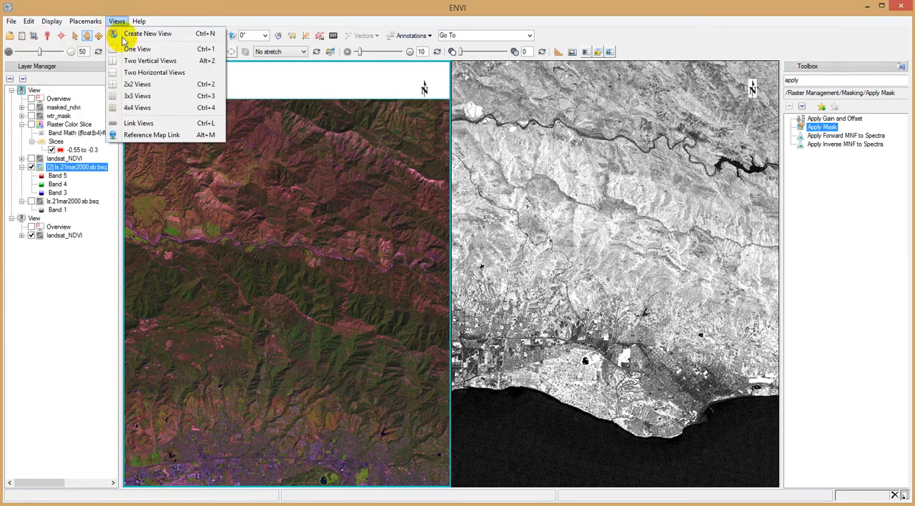
pyautogui.click(146, 123)
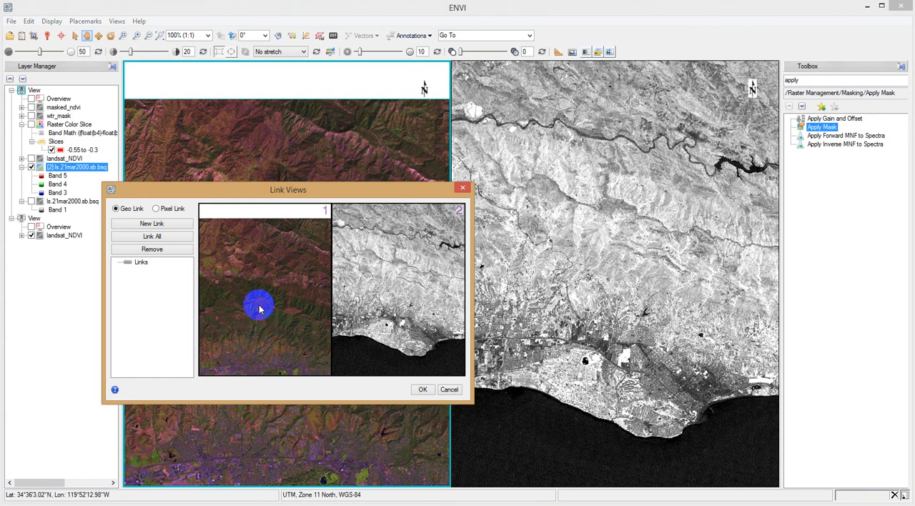
pyautogui.click(396, 350)
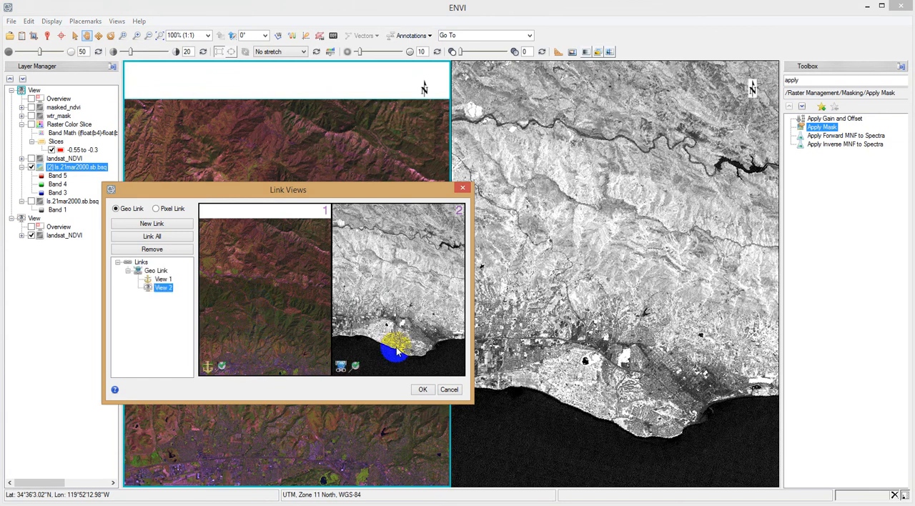
pyautogui.click(423, 389)
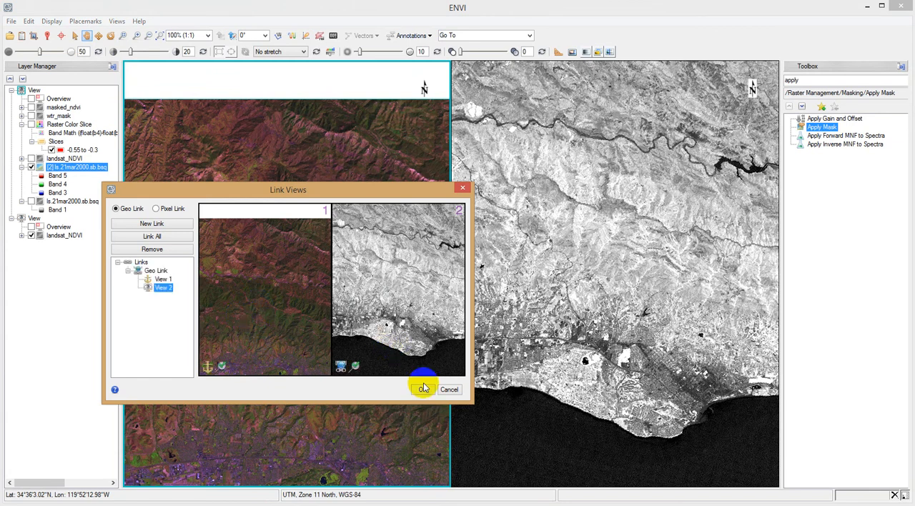
# Compare the small coastal lake and the bright green areas around it in the linked colour and NDVI views.
pyautogui.moveTo(422, 388); pyautogui.dragTo(293, 209)
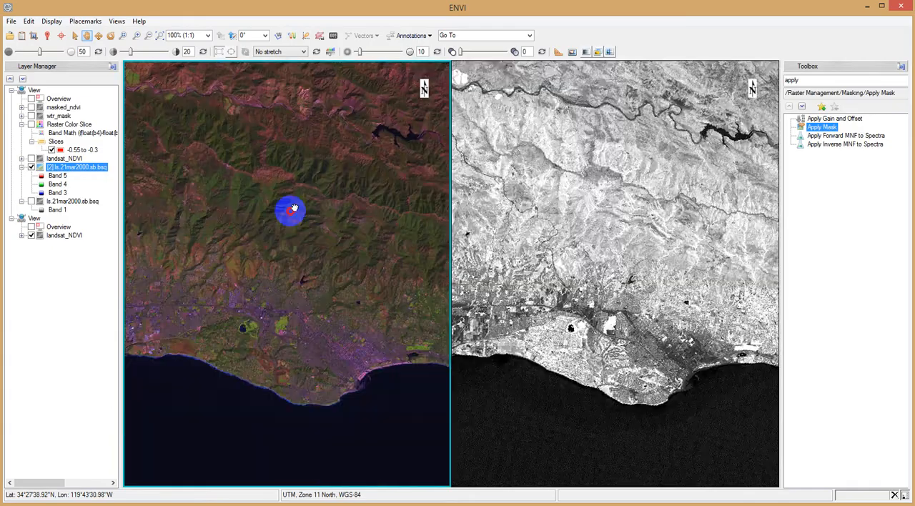
pyautogui.scroll(3, 254, 306)
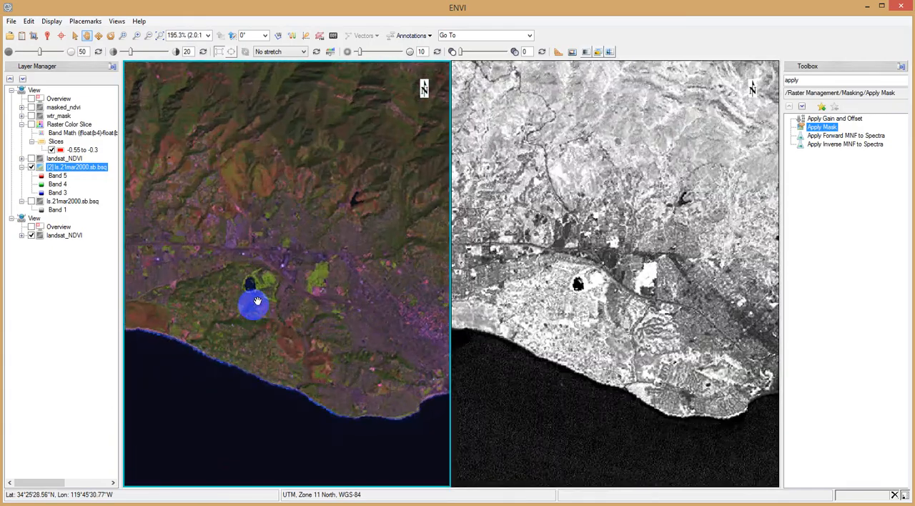
pyautogui.scroll(3, 255, 303)
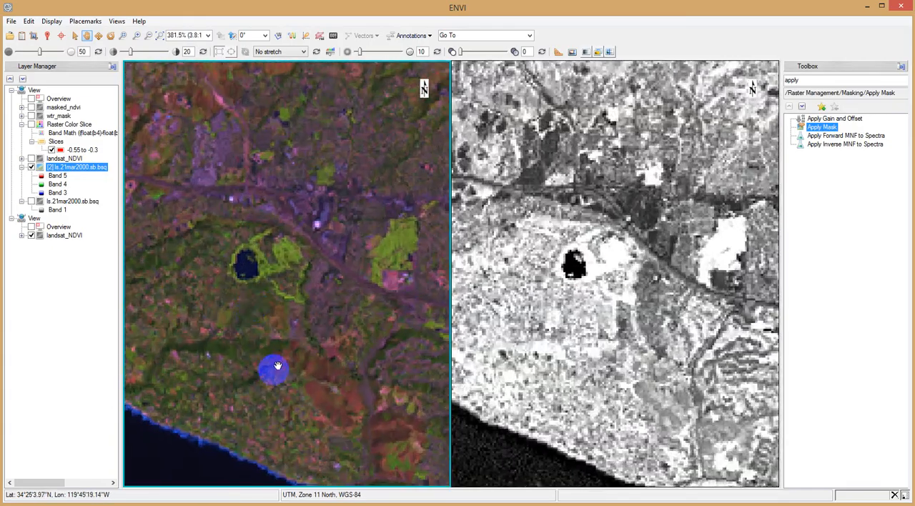
pyautogui.moveTo(277, 366)
pyautogui.mouseDown()
pyautogui.moveTo(300, 290)
pyautogui.moveTo(277, 380)
pyautogui.mouseUp()
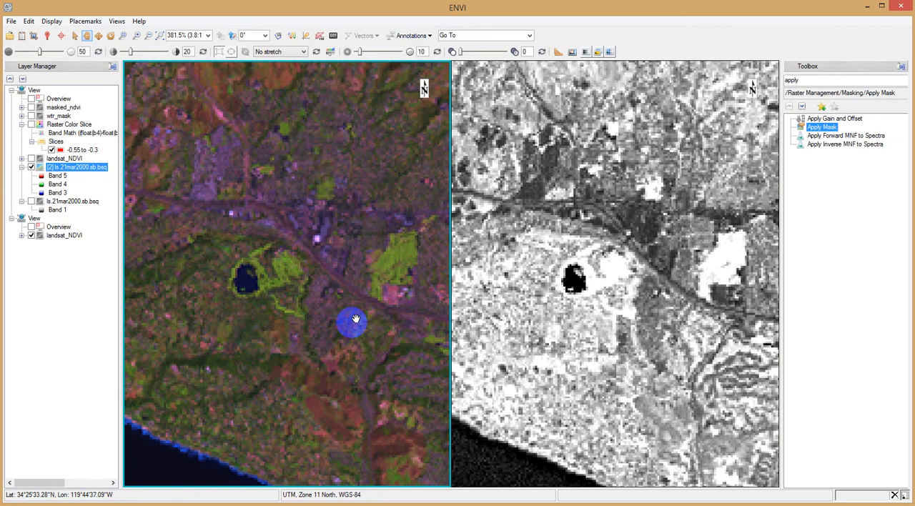
pyautogui.scroll(-3, 355, 319)
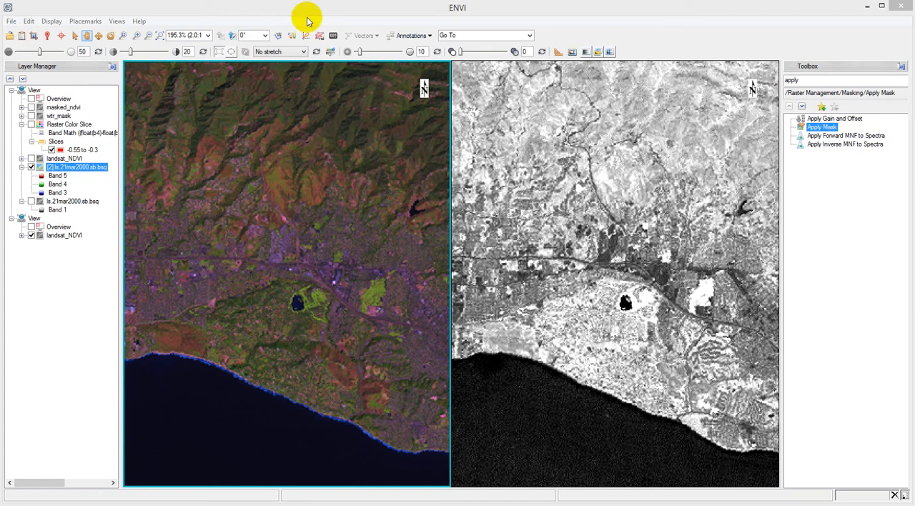
# Create a new region of interest on the colour Landsat image, name it water and set its colour to blue.
pyautogui.click(319, 36)
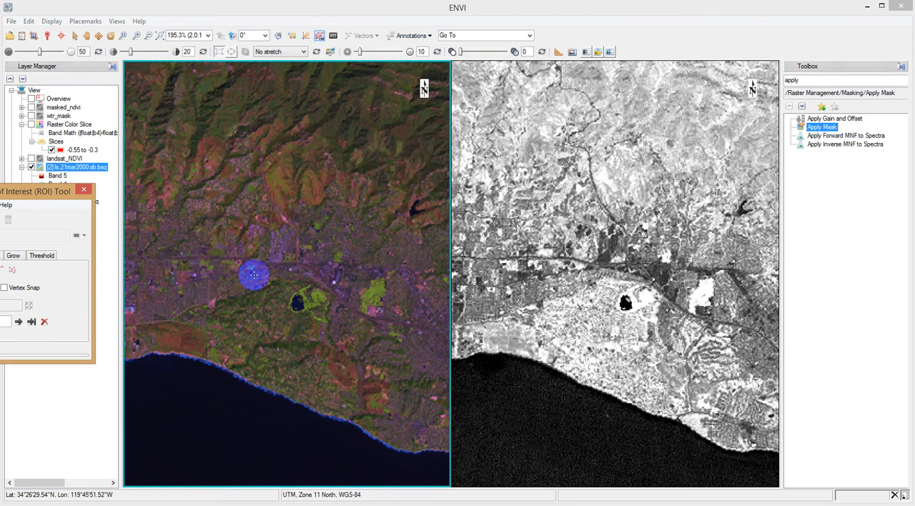
pyautogui.moveTo(24, 190); pyautogui.dragTo(235, 122)
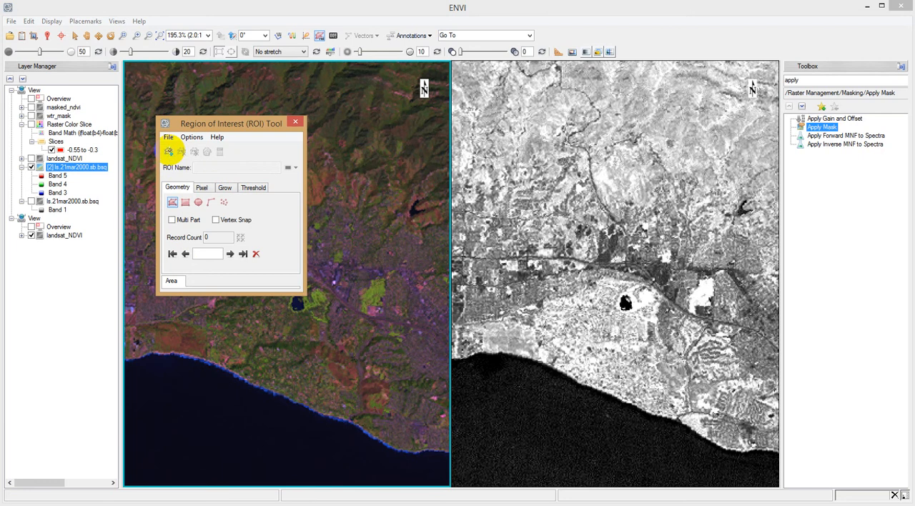
pyautogui.click(168, 152)
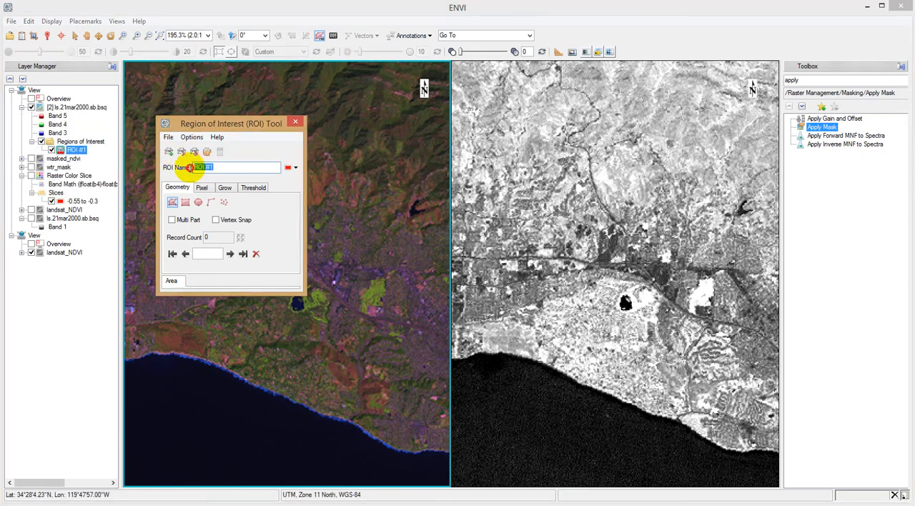
pyautogui.write('water')
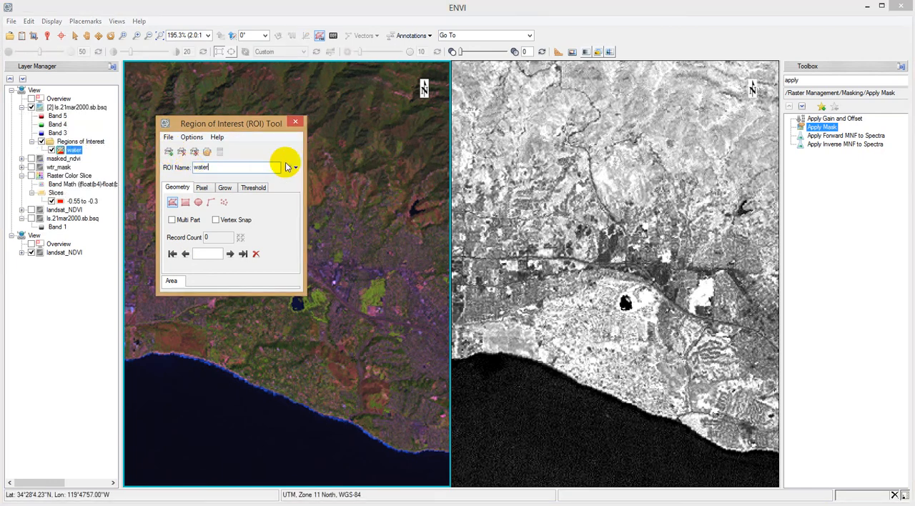
pyautogui.click(289, 171)
pyautogui.click(352, 190)
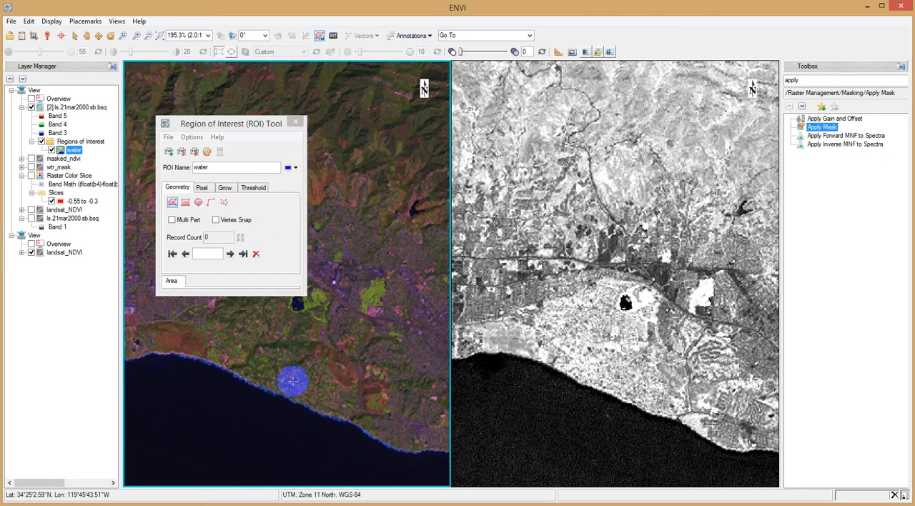
# Draw and accept a small water ROI polygon in the ocean just off the coastline.
pyautogui.click(175, 388)
pyautogui.click(172, 403)
pyautogui.click(200, 421)
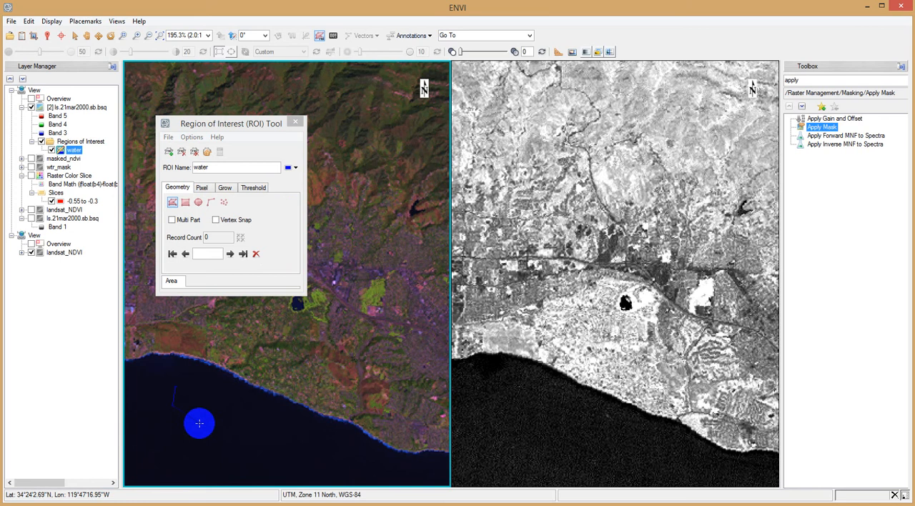
pyautogui.click(217, 405)
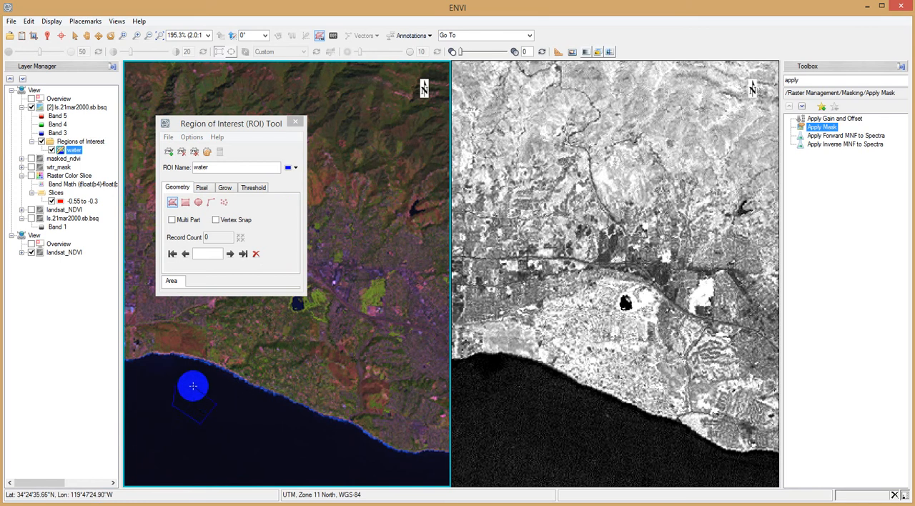
pyautogui.rightClick(183, 385)
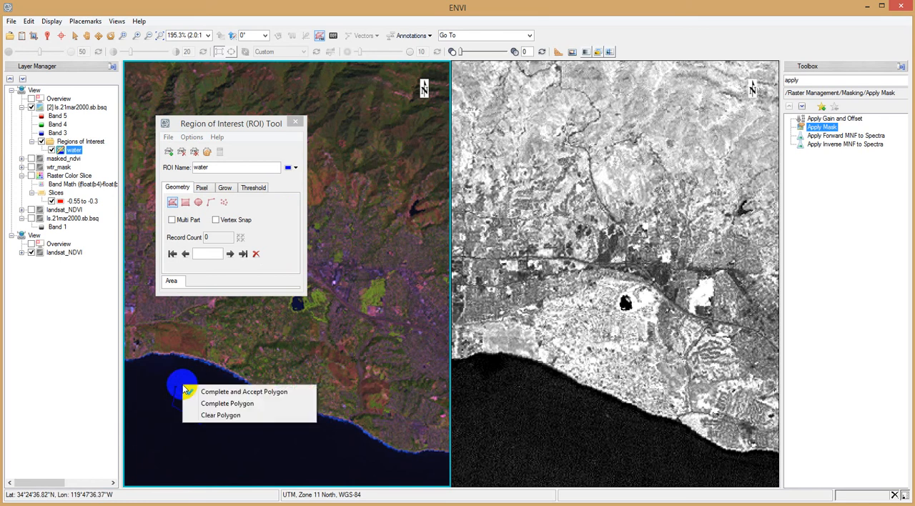
pyautogui.click(204, 391)
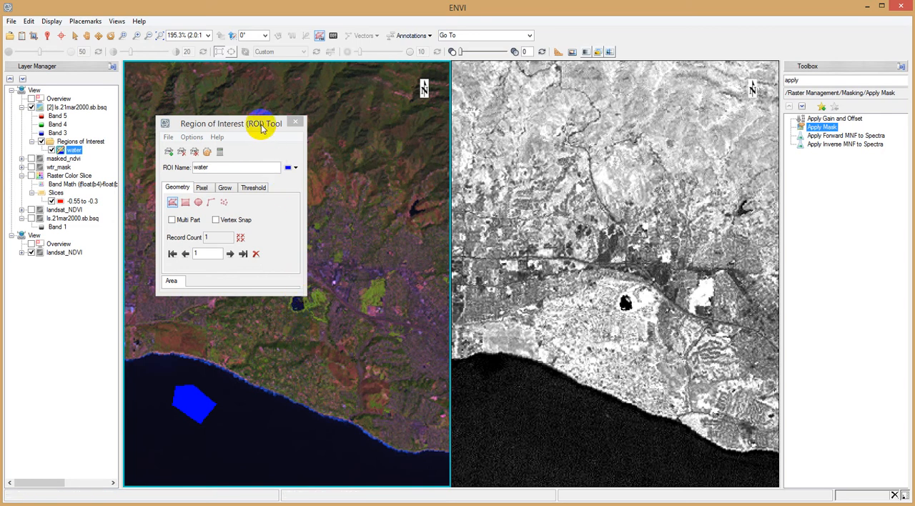
# Add and accept a second water ROI polygon inside the small dark lake near the coast.
pyautogui.moveTo(262, 122); pyautogui.dragTo(571, 110)
pyautogui.scroll(7, 310, 302)
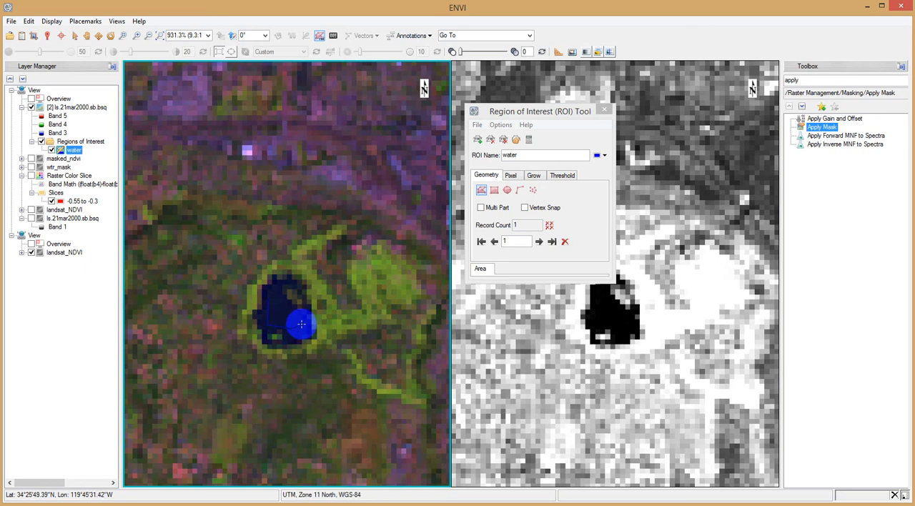
pyautogui.rightClick(284, 302)
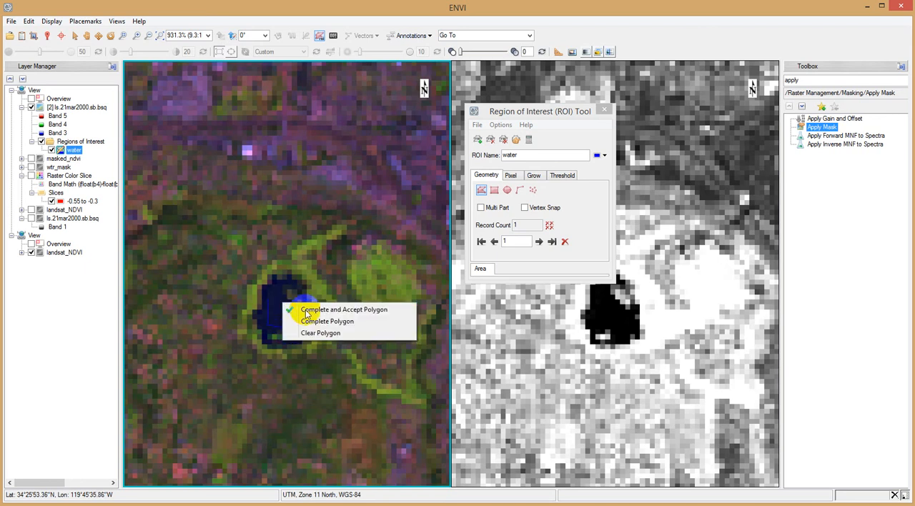
pyautogui.click(312, 307)
# Add and accept a third water ROI polygon in the open part of the large reservoir in the image's northwest.
pyautogui.scroll(-5, 313, 308)
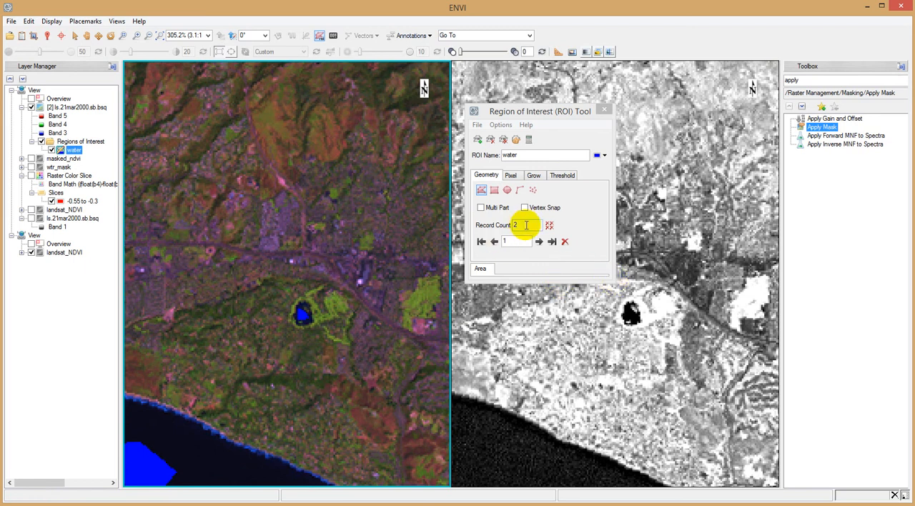
pyautogui.scroll(-5, 254, 375)
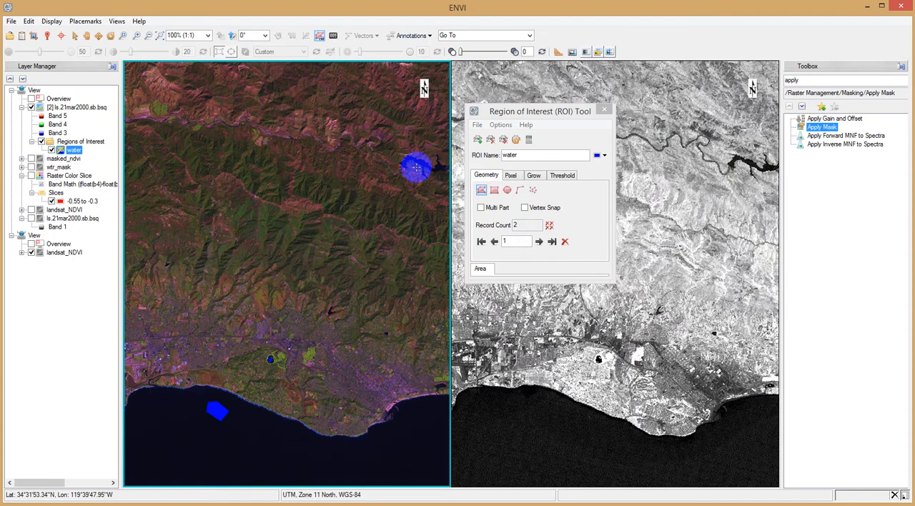
pyautogui.scroll(-2, 380, 207)
pyautogui.moveTo(380, 207); pyautogui.dragTo(173, 128)
pyautogui.scroll(4, 178, 220)
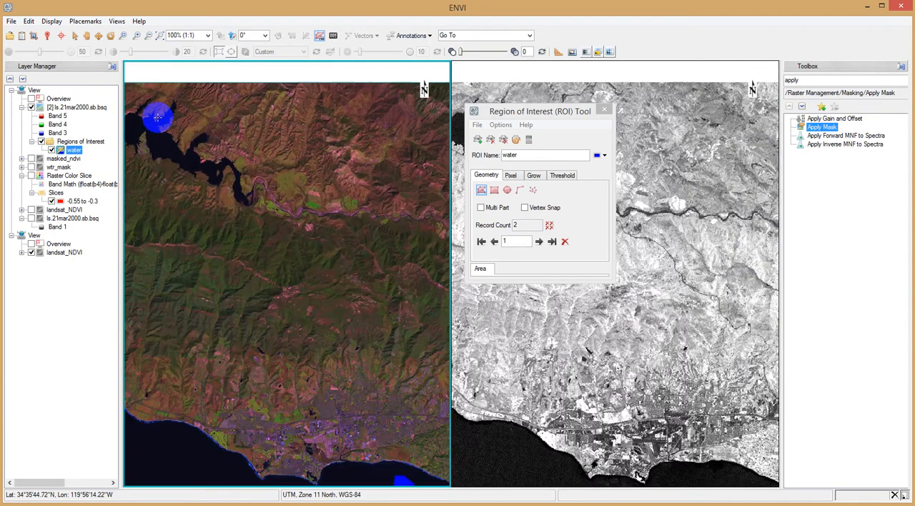
pyautogui.scroll(2, 178, 220)
pyautogui.scroll(1, 209, 182)
pyautogui.scroll(1, 246, 176)
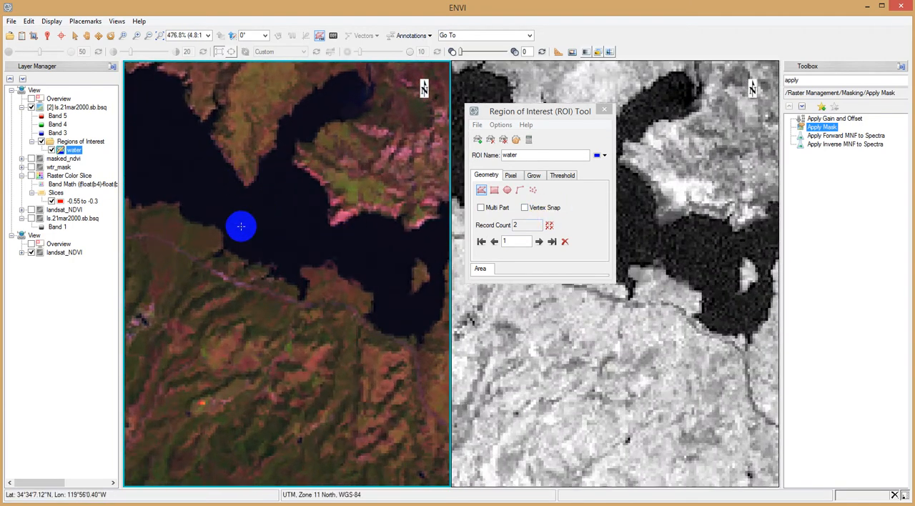
pyautogui.click(261, 200)
pyautogui.click(300, 210)
pyautogui.click(285, 236)
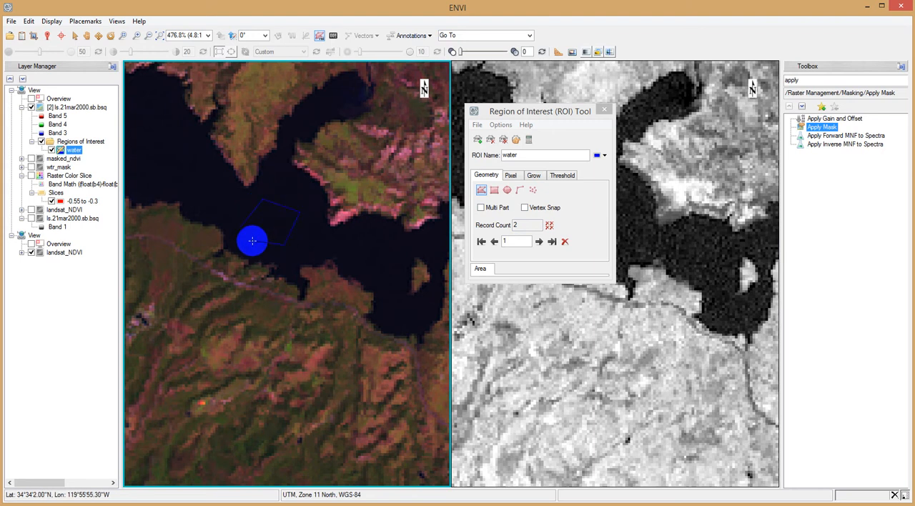
pyautogui.rightClick(255, 245)
pyautogui.click(268, 248)
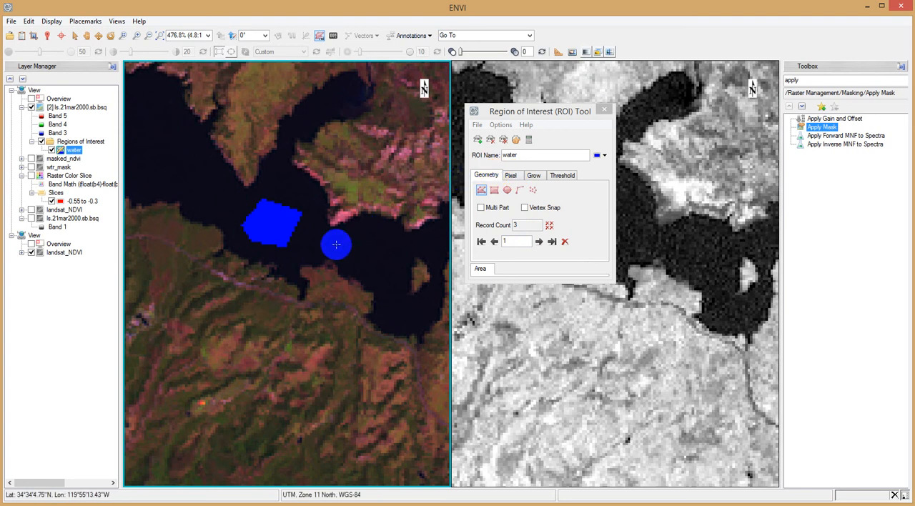
# Compute the statistics of the water ROI and review its min/max/mean plot and per-band values.
pyautogui.scroll(-4, 324, 249)
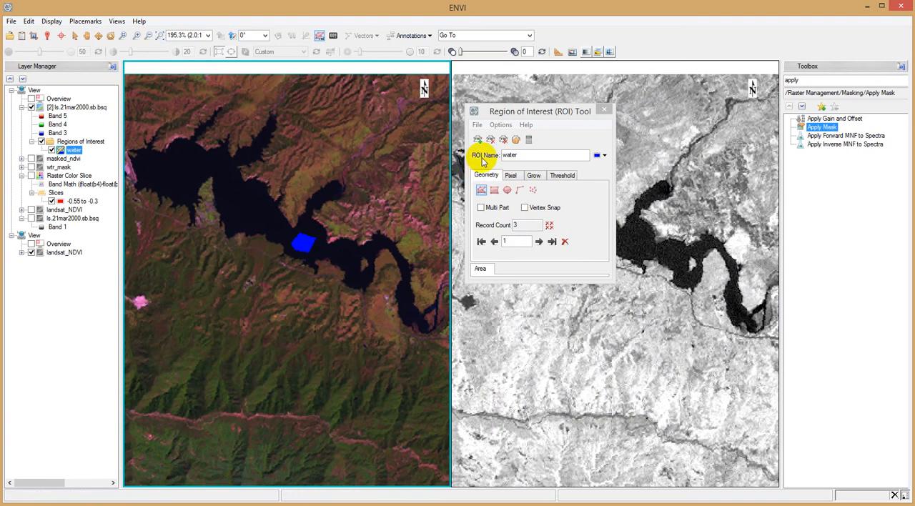
pyautogui.click(530, 140)
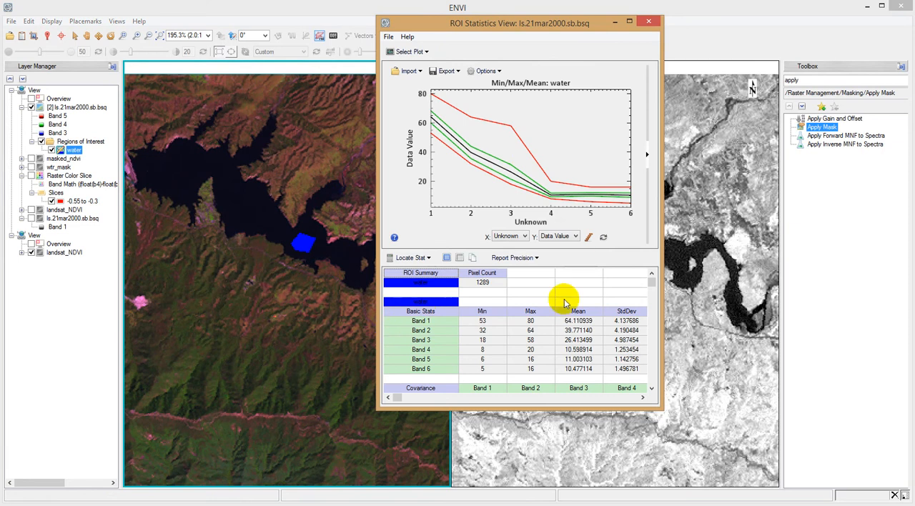
pyautogui.click(527, 57)
pyautogui.moveTo(527, 57); pyautogui.dragTo(639, 198)
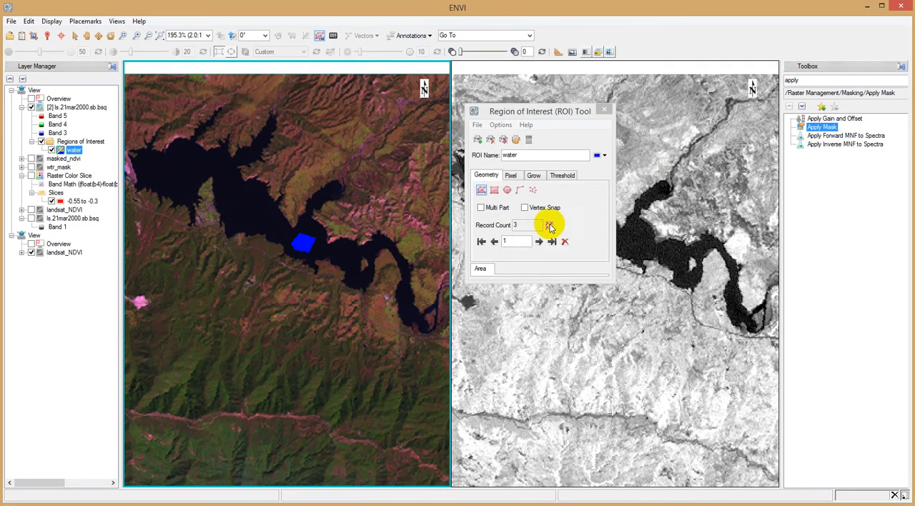
# Create another region of interest on the Landsat image and name it barren.
pyautogui.click(480, 140)
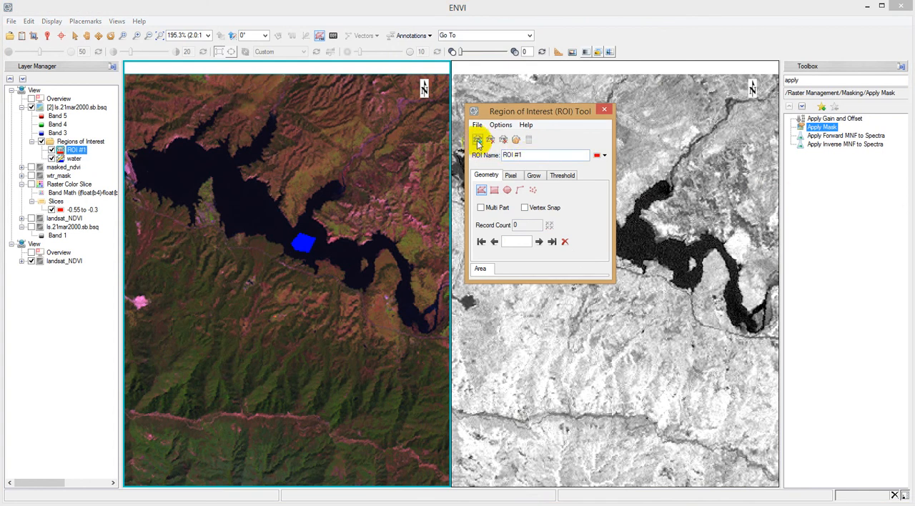
pyautogui.click(532, 156)
pyautogui.moveTo(532, 156); pyautogui.dragTo(507, 155)
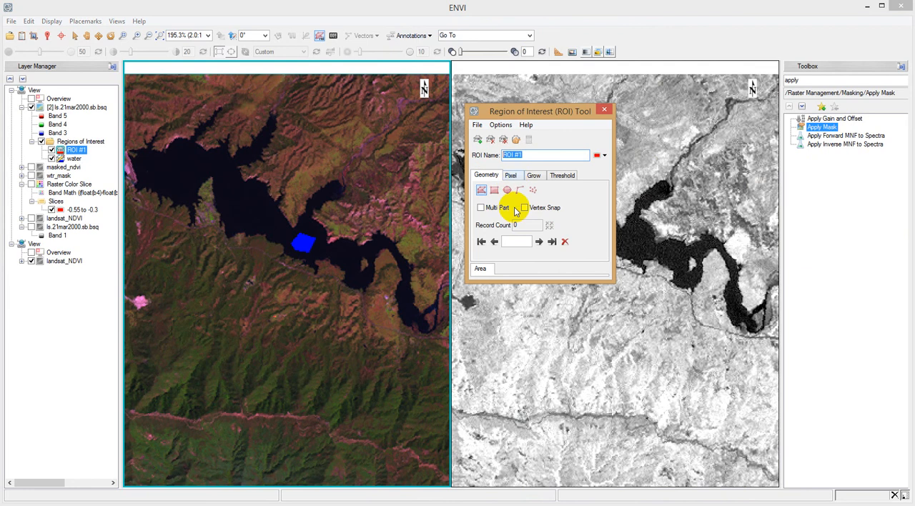
pyautogui.click(414, 270)
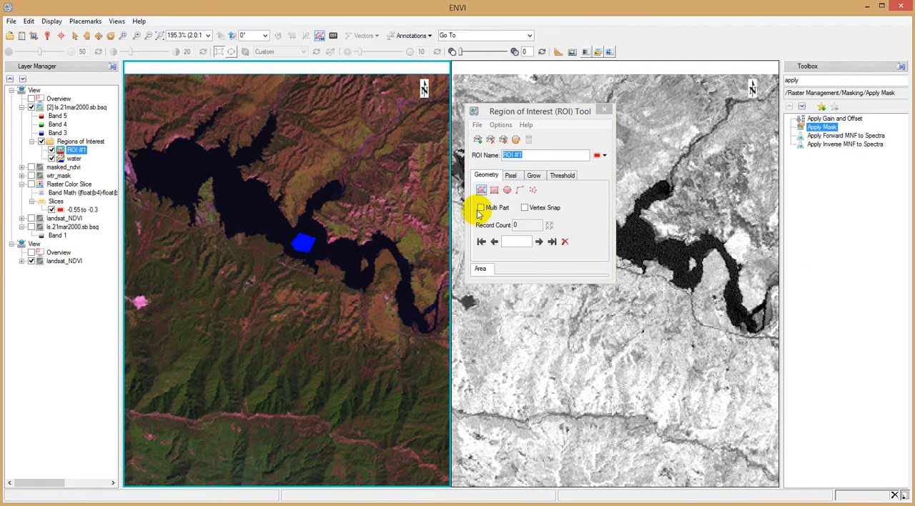
pyautogui.click(525, 153)
pyautogui.moveTo(515, 153); pyautogui.dragTo(486, 158)
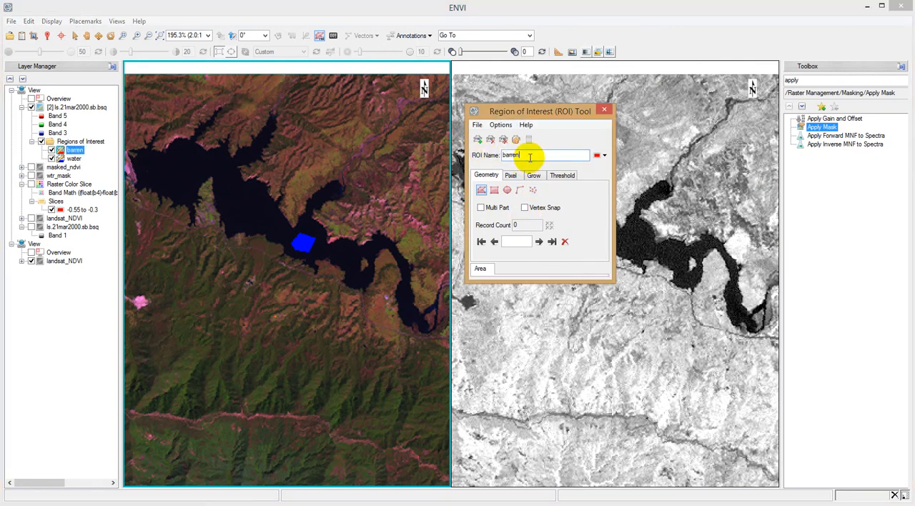
# Draw and accept a small barren ROI polygon on the bright pink ground northeast of the reservoir.
pyautogui.scroll(5, 408, 160)
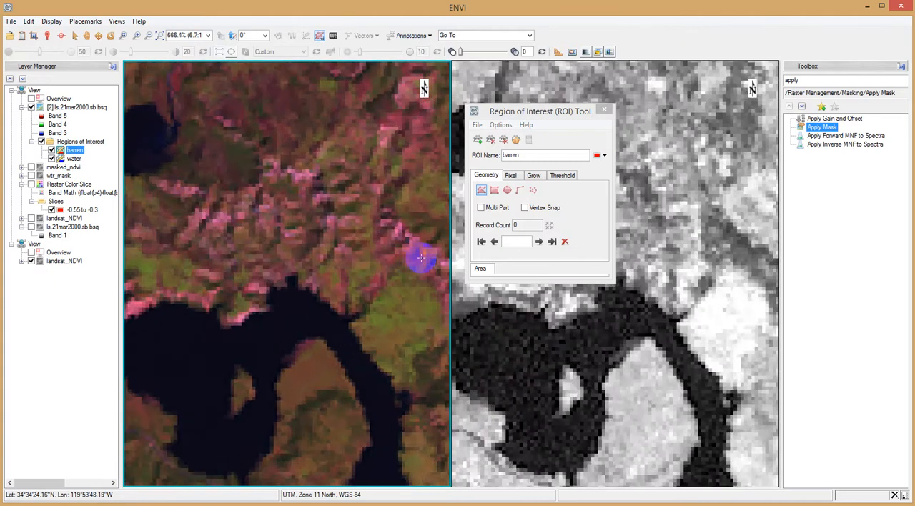
pyautogui.scroll(5, 421, 259)
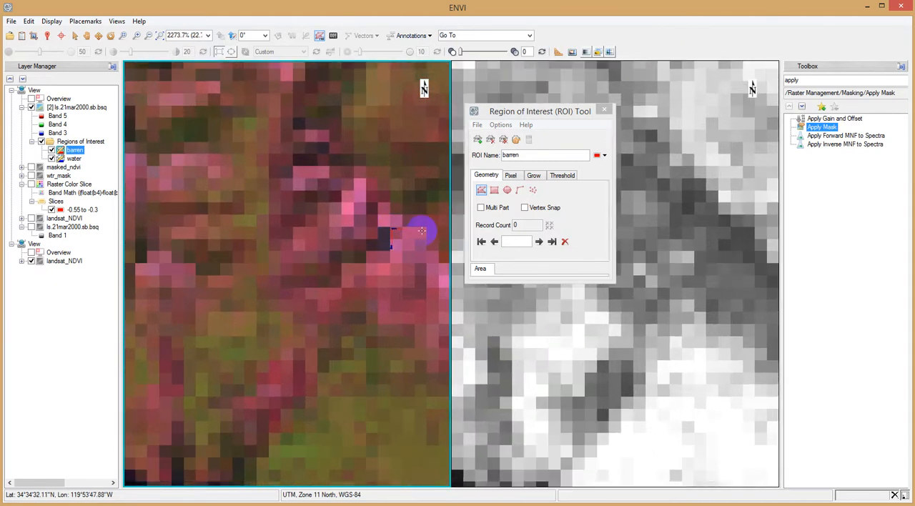
pyautogui.rightClick(396, 260)
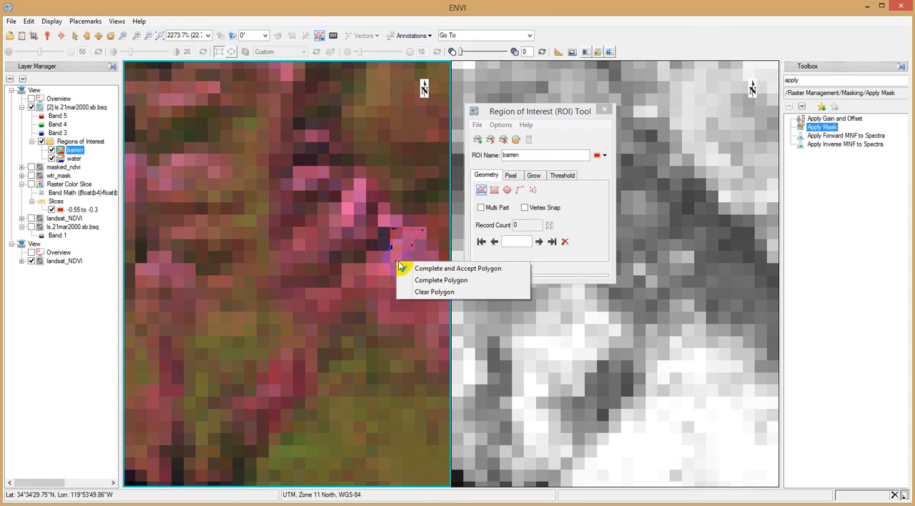
pyautogui.click(406, 266)
# Add and accept a second barren ROI polygon inside the isolated bright pink patch southwest of the reservoir.
pyautogui.scroll(-8, 404, 265)
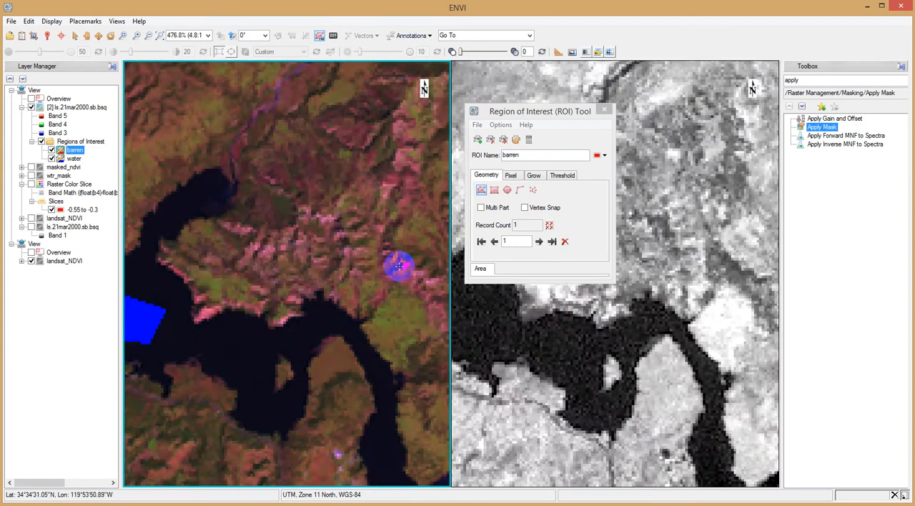
pyautogui.scroll(-2, 367, 287)
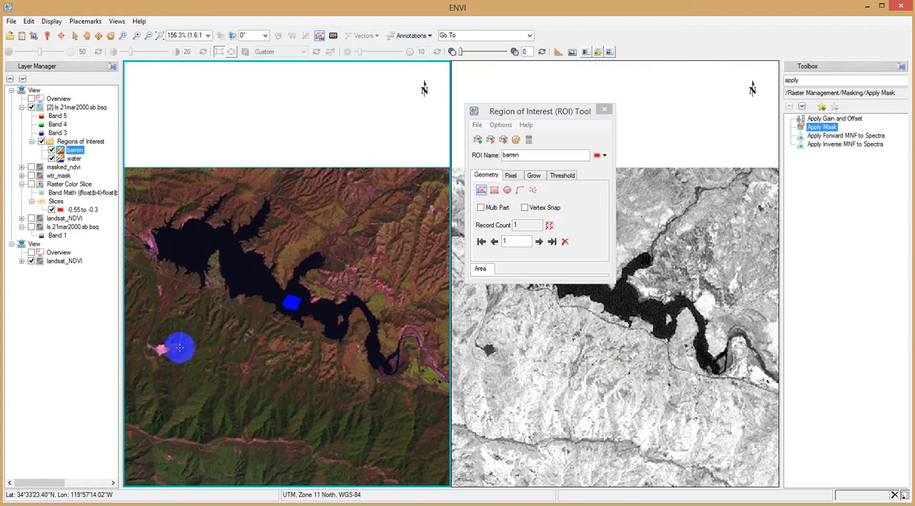
pyautogui.scroll(2, 157, 353)
pyautogui.scroll(6, 157, 352)
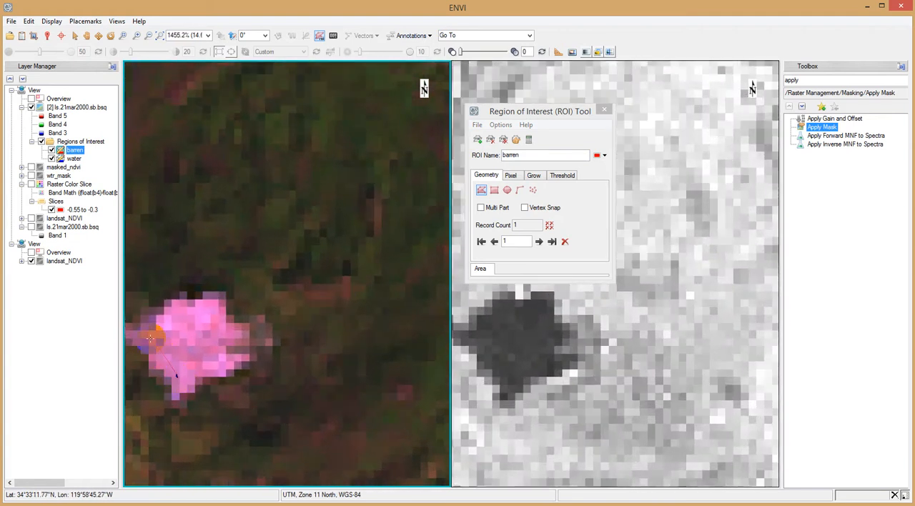
pyautogui.click(219, 333)
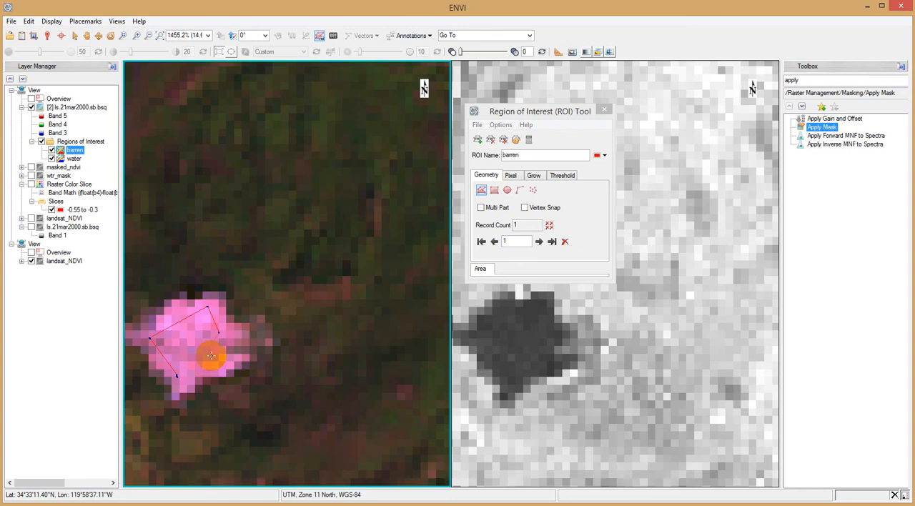
pyautogui.rightClick(211, 365)
pyautogui.click(223, 369)
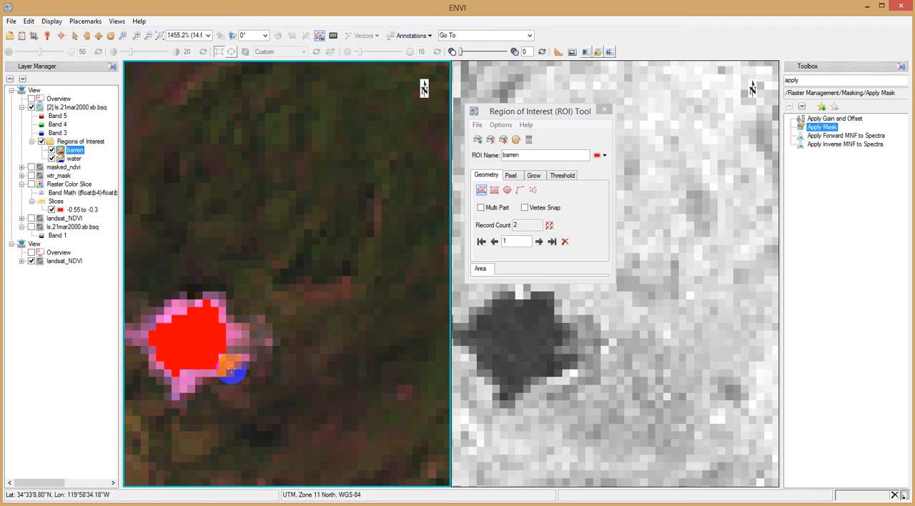
# Examine the mountains and coast of the Landsat image for further barren areas.
pyautogui.scroll(-8, 240, 369)
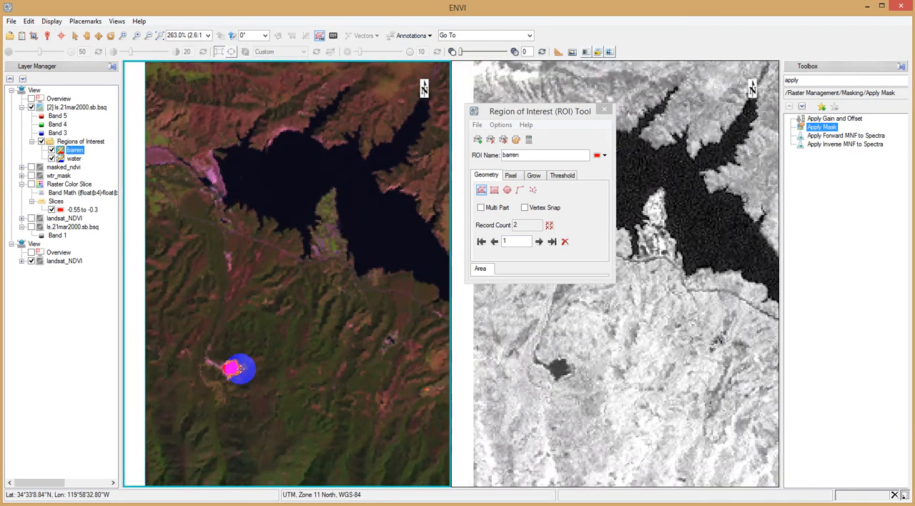
pyautogui.scroll(-5, 234, 368)
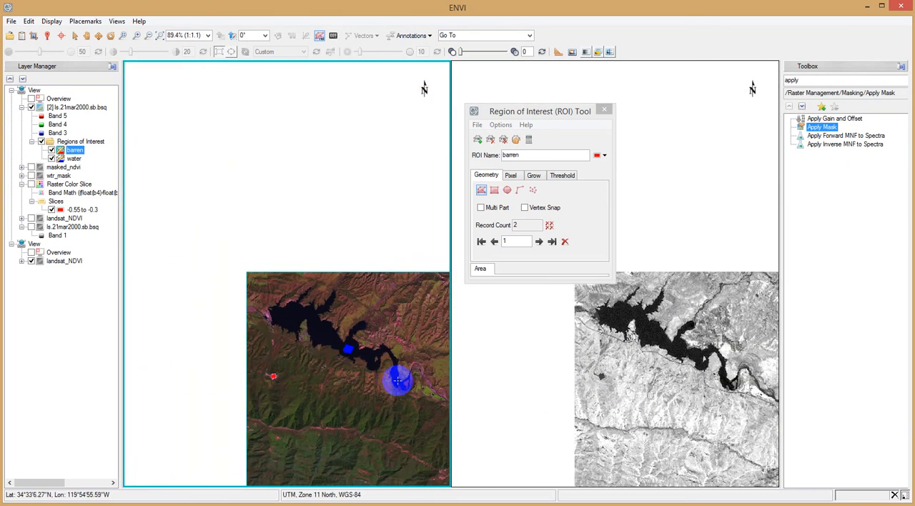
pyautogui.scroll(5, 429, 393)
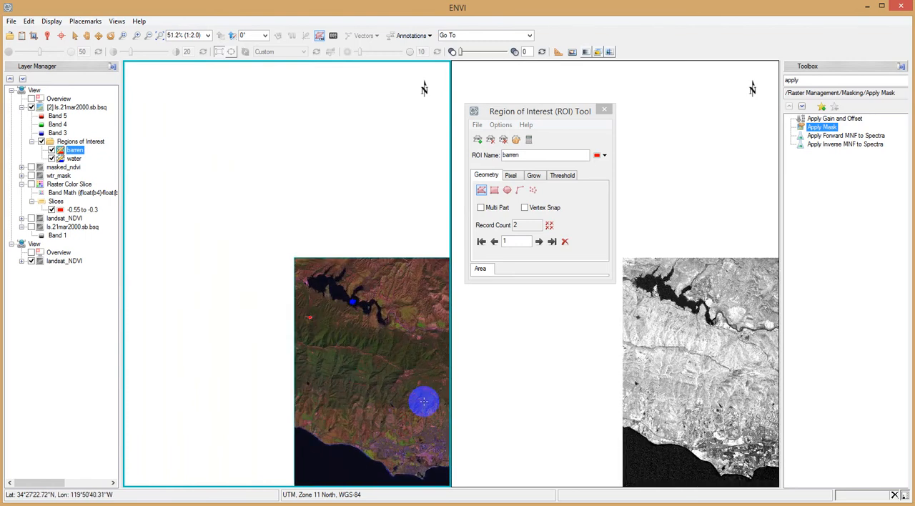
pyautogui.scroll(10, 407, 429)
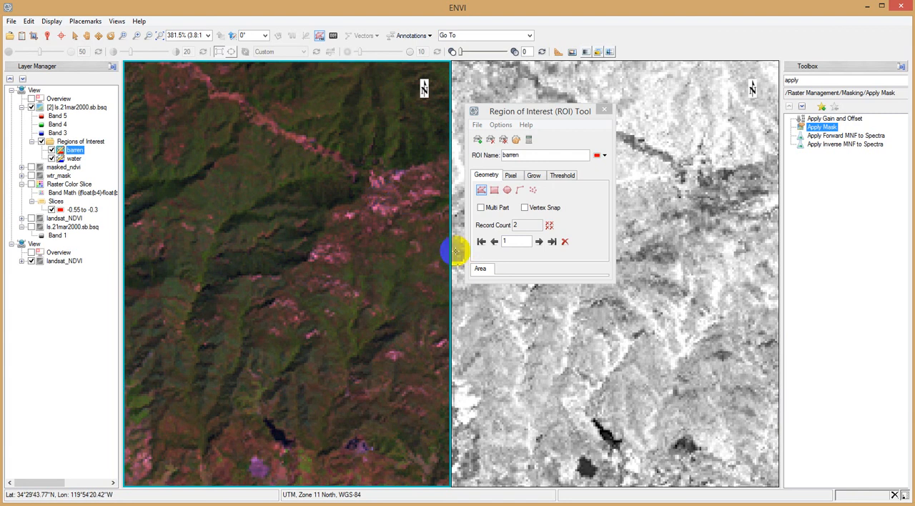
pyautogui.click(511, 178)
pyautogui.click(487, 177)
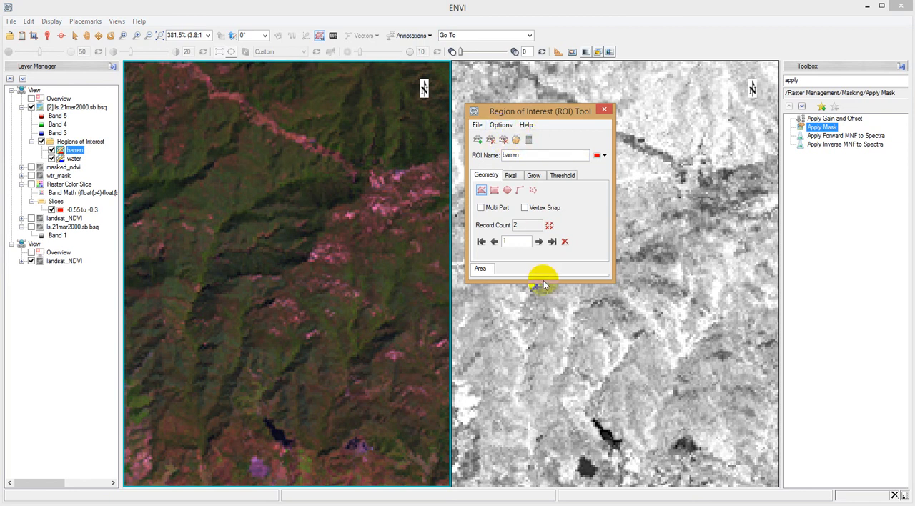
pyautogui.click(394, 231)
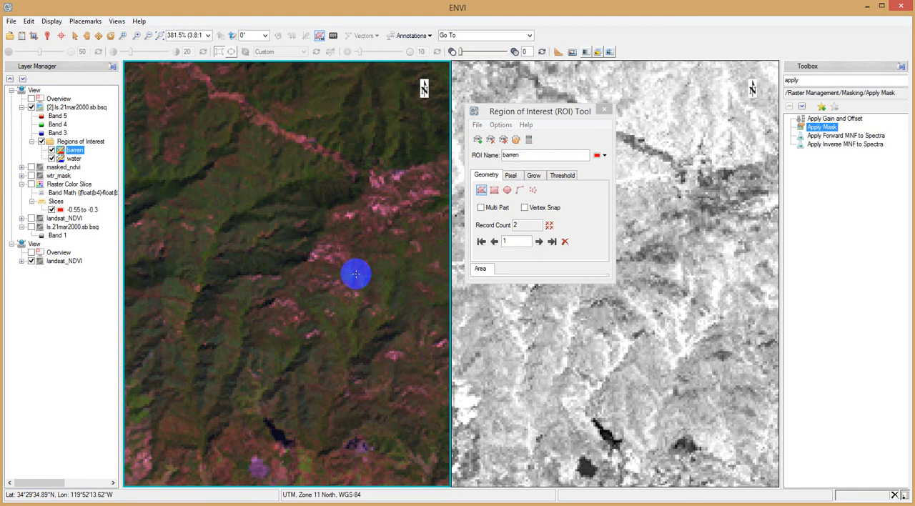
pyautogui.scroll(-6, 381, 271)
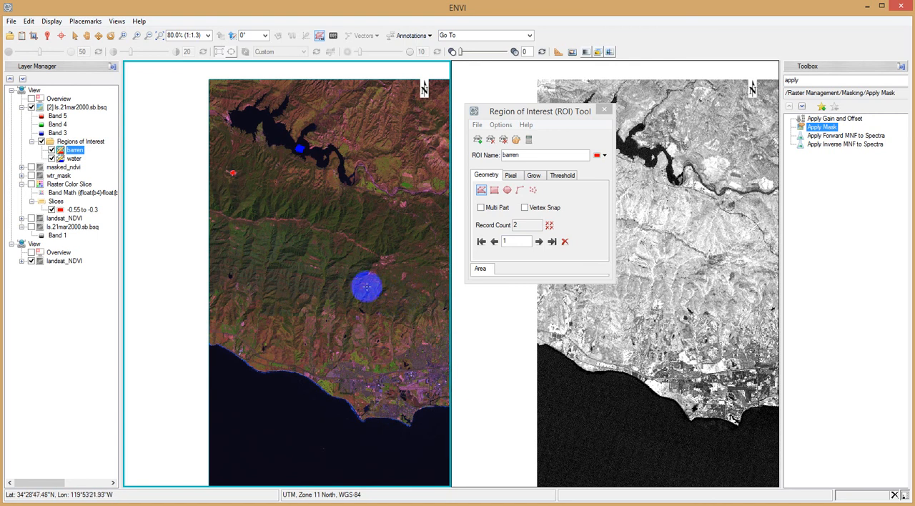
# Compute the statistics of the barren ROI, review its min/max/mean plot and band values, and close the statistics view.
pyautogui.click(526, 139)
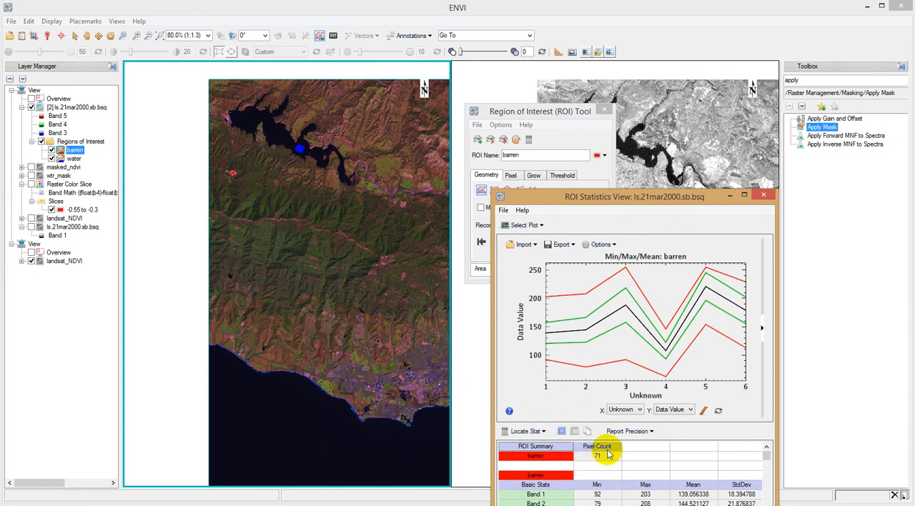
pyautogui.moveTo(618, 202); pyautogui.dragTo(788, 112)
pyautogui.moveTo(847, 111); pyautogui.dragTo(745, 113)
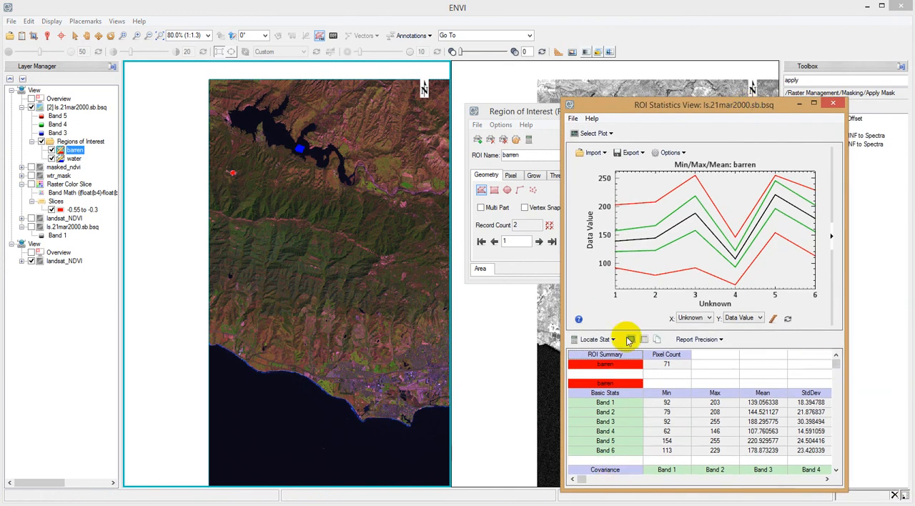
pyautogui.click(591, 133)
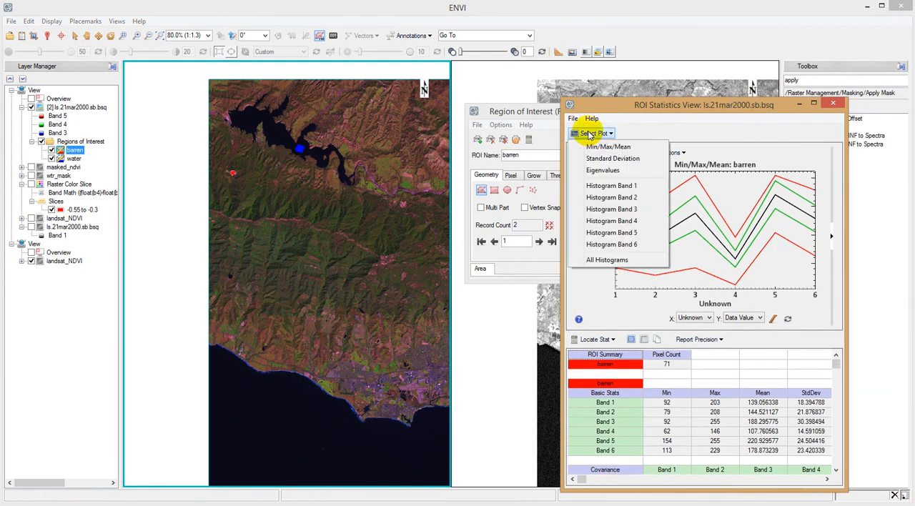
pyautogui.click(579, 121)
pyautogui.click(833, 103)
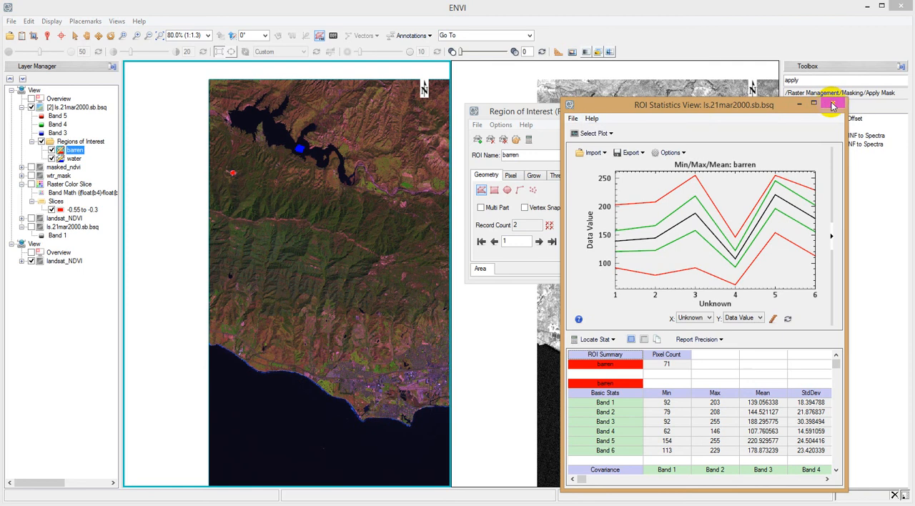